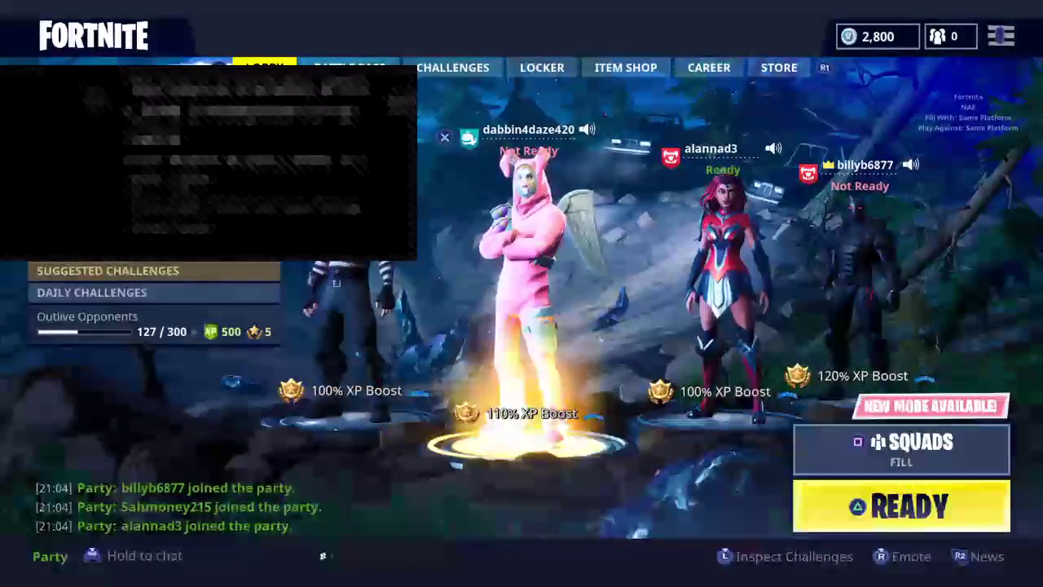
# - Leave Party from the main menu, then browse the Party Finder friends list
pyautogui.press('Escape')
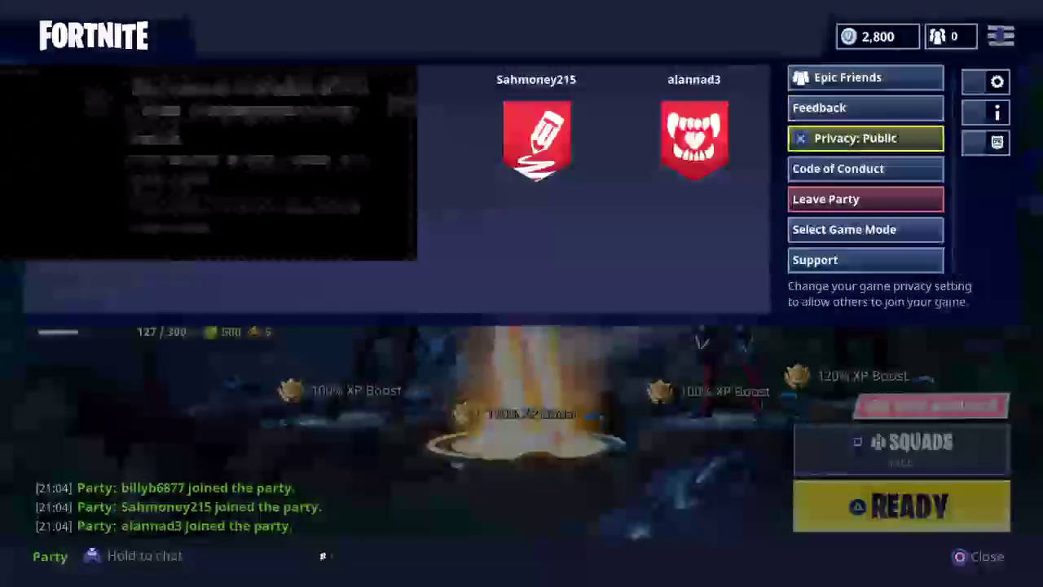
pyautogui.press('Down')
pyautogui.press('Down')
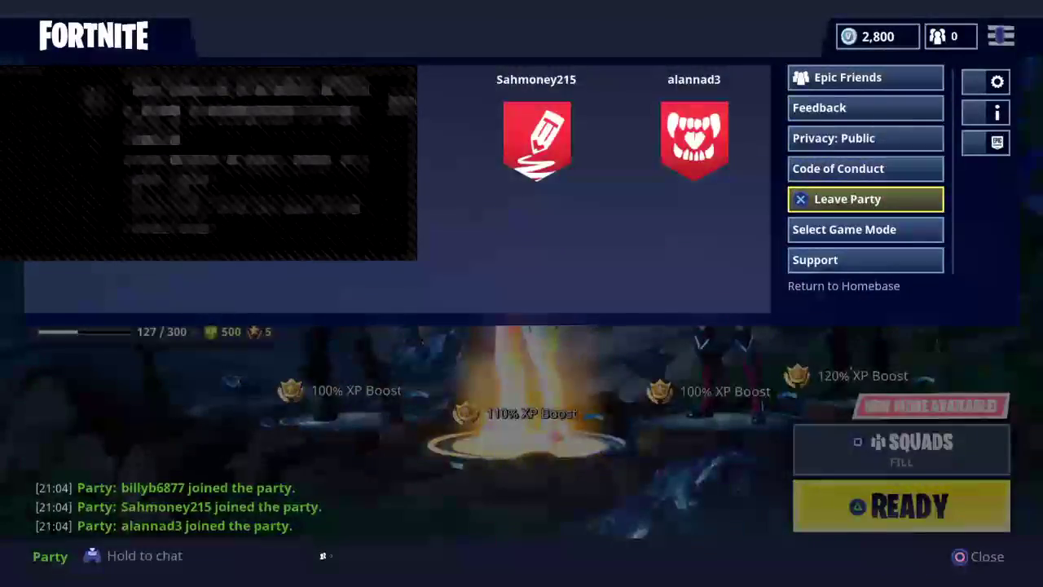
pyautogui.press('Return')
pyautogui.press('Escape')
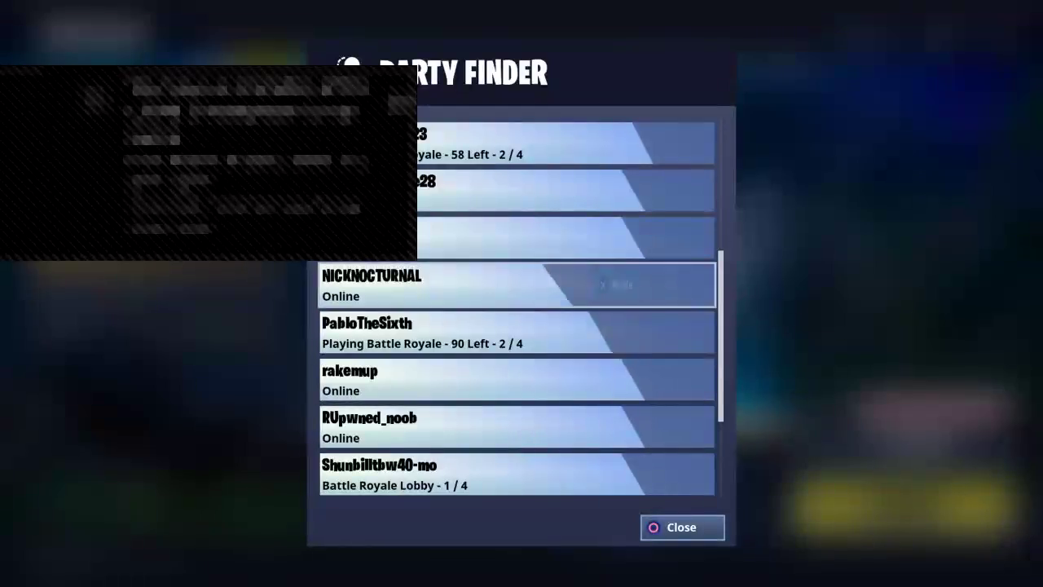
# - Scroll through the Party Finder list, then close it to return to the squad lobby
pyautogui.press('Up')
pyautogui.press('Up')
pyautogui.press('Up')
pyautogui.press('Up')
pyautogui.press('Up')
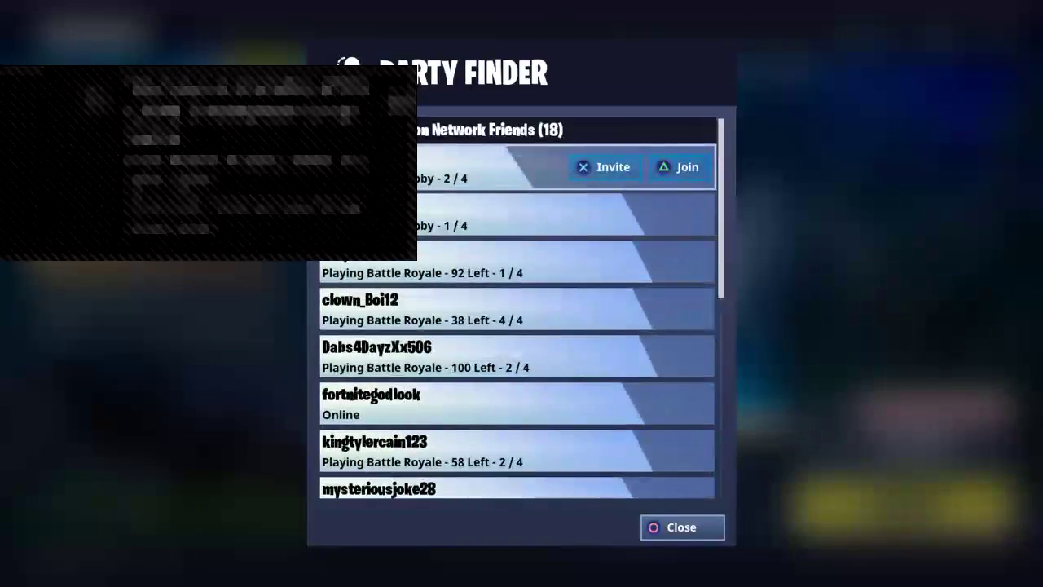
pyautogui.press('Down')
pyautogui.press('Up')
pyautogui.press('Escape')
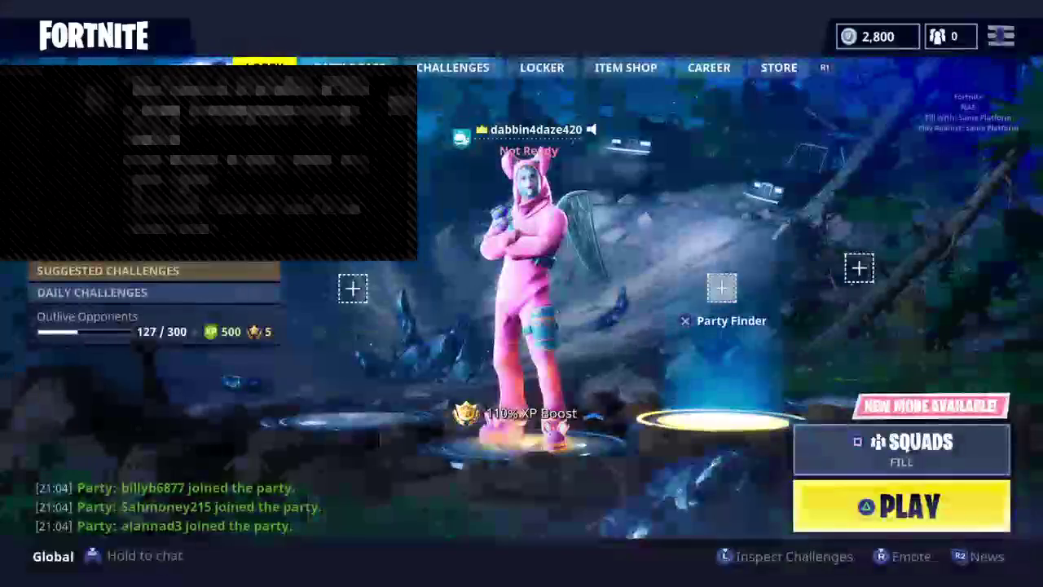